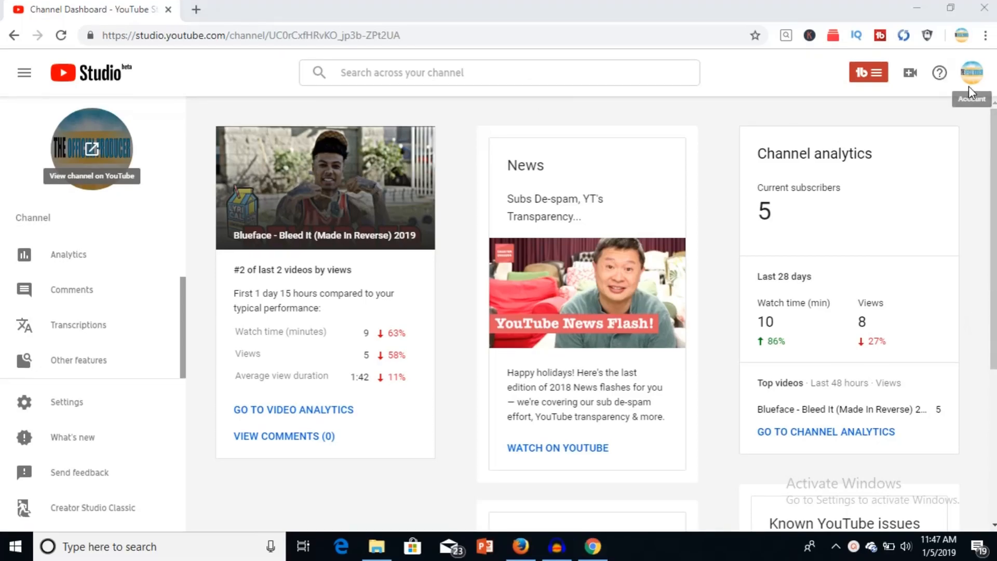
- Go to the channel's public YouTube page via the avatar menu's My channel
left_click(972, 74)
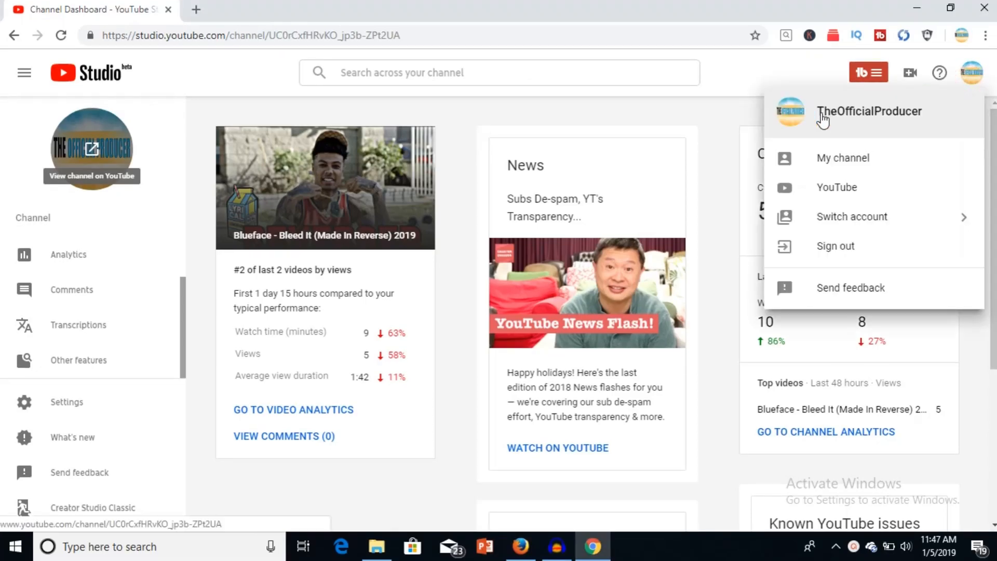
left_click(850, 159)
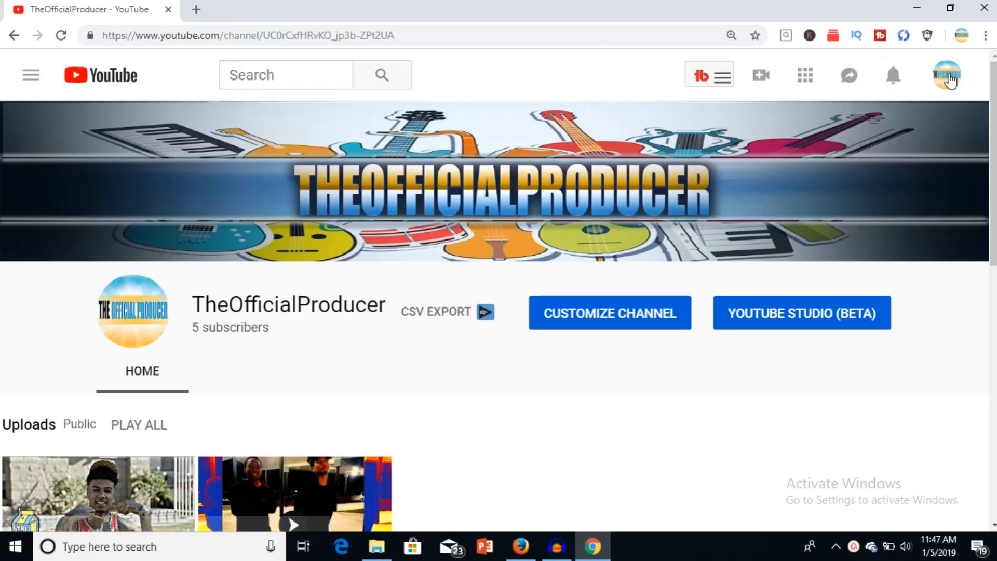
- Return to YouTube Studio from the avatar menu and launch Creator Studio Classic
left_click(947, 75)
left_click(827, 226)
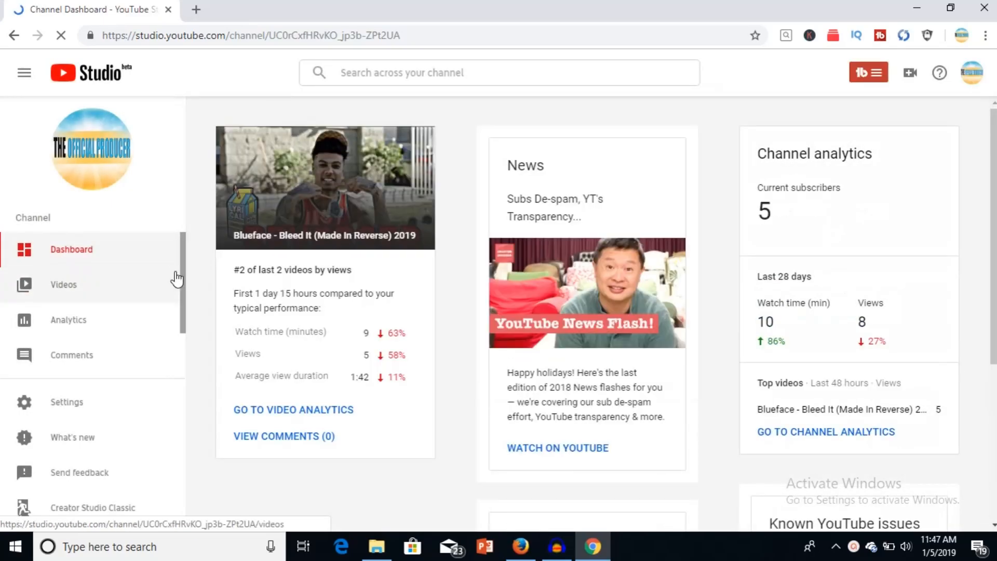
left_click_drag(181, 281, 171, 337)
left_click(115, 363)
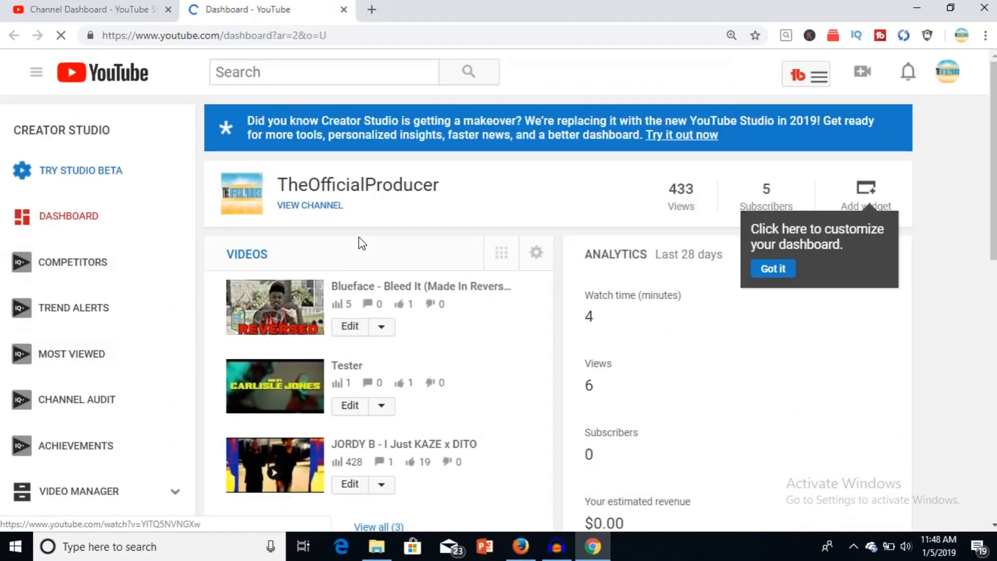
left_click_drag(994, 214, 994, 304)
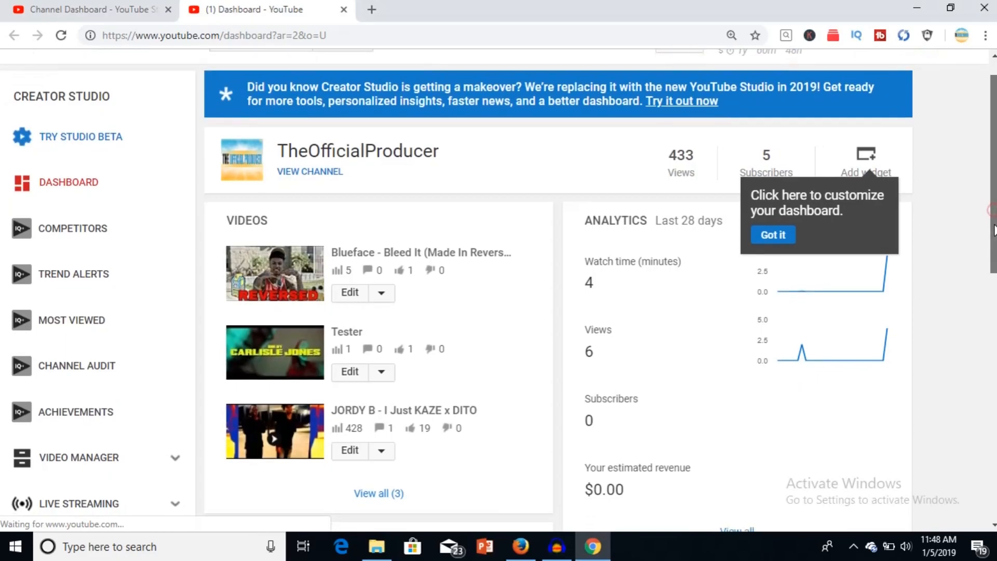
scroll(874, 290, "down", 1)
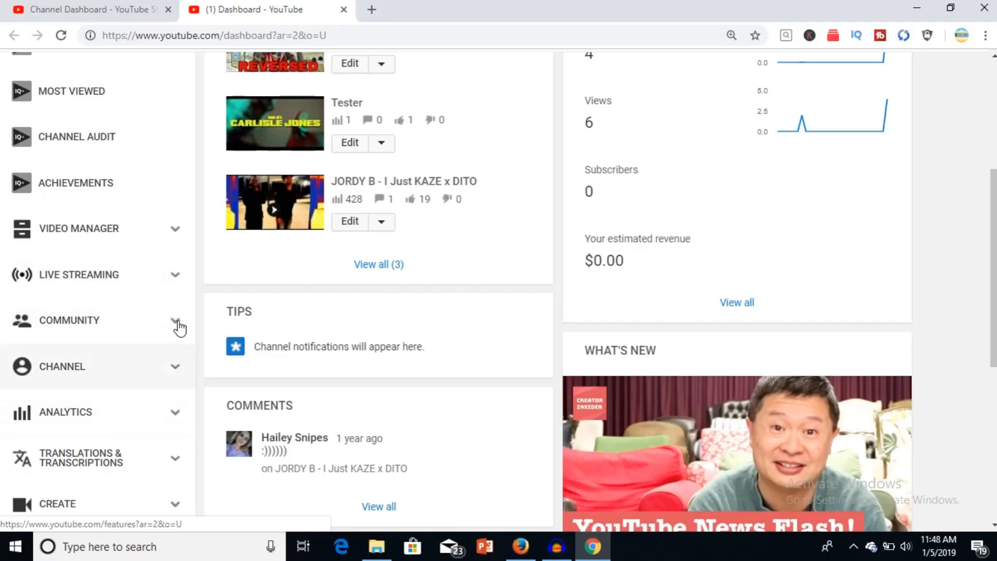
- Show the channel's Status and Features page with copyright and guidelines status
left_click(126, 368)
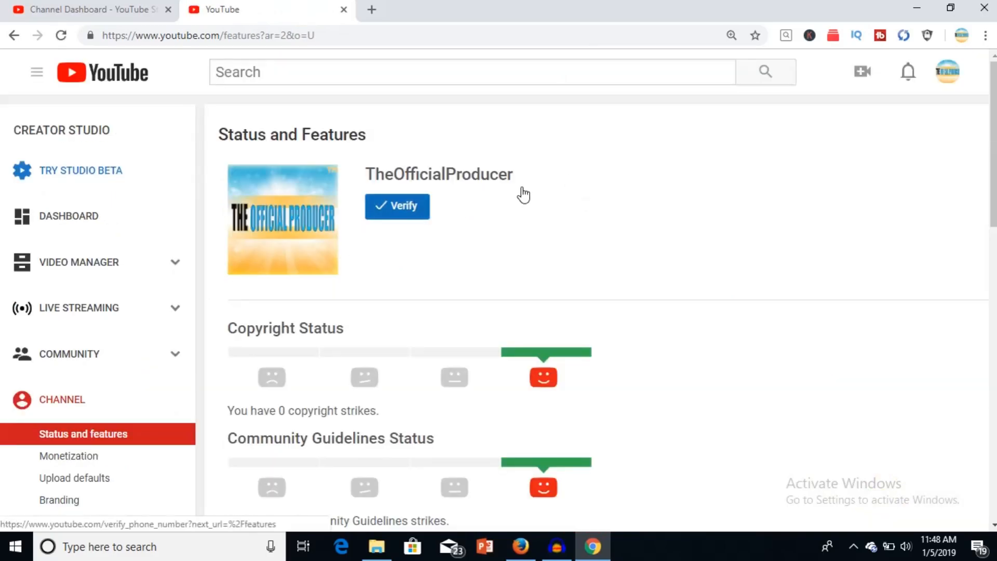
- Visit account phone verification, then go back to Status and Features
left_click(407, 215)
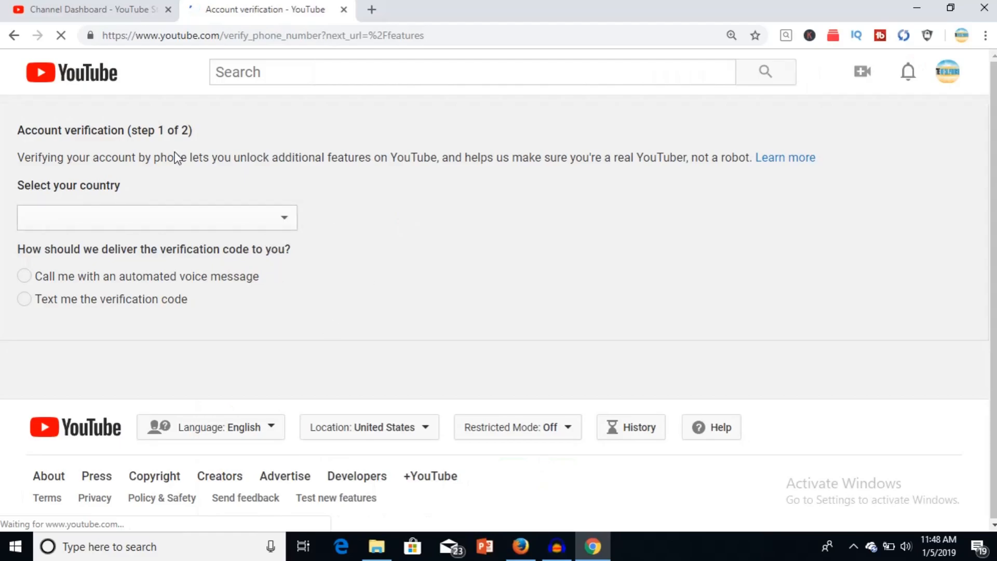
left_click(13, 35)
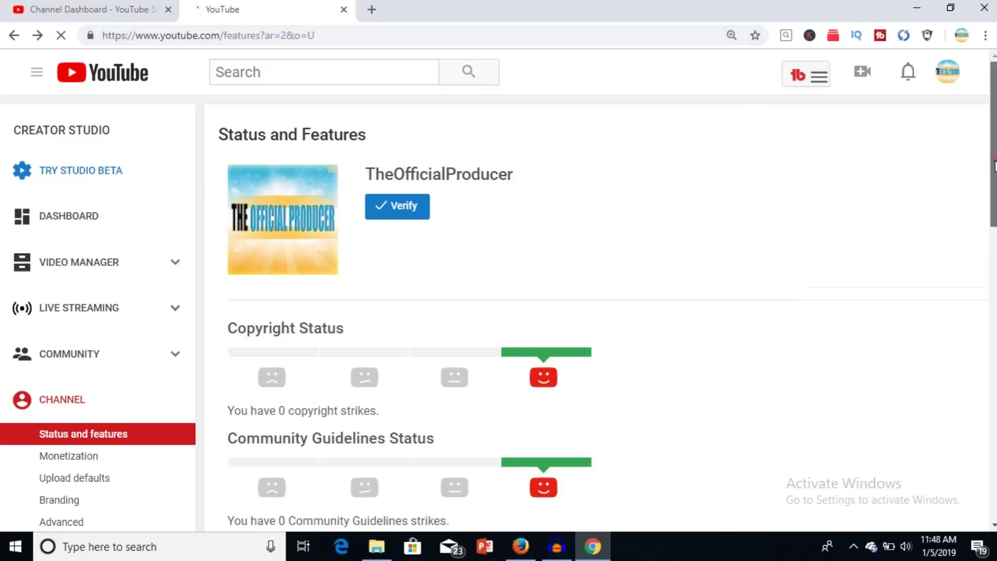
left_click_drag(993, 159, 993, 303)
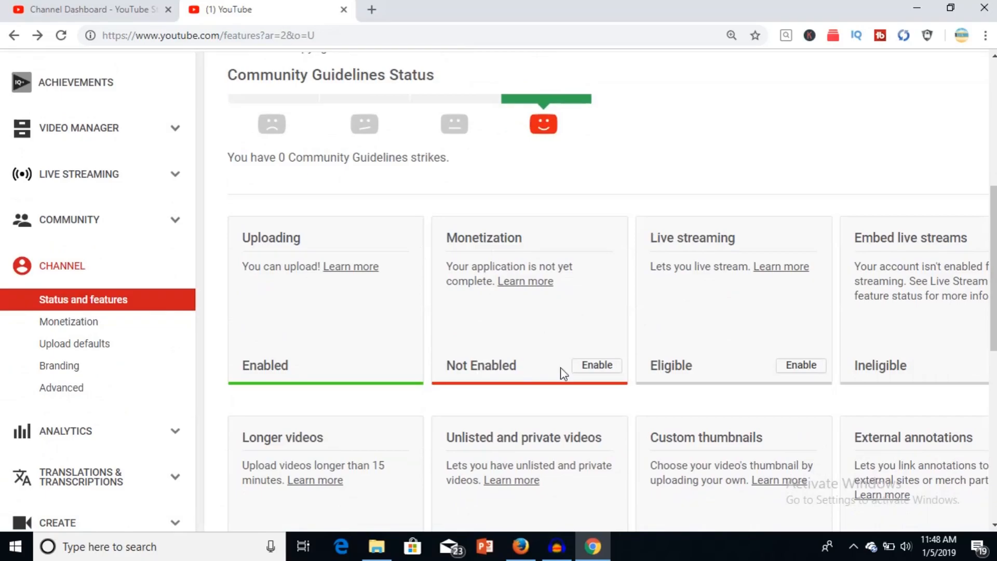
- Review the Monetization page's 4,000 watch hours and 1,000 subscribers steps, then go to Analytics
left_click(597, 364)
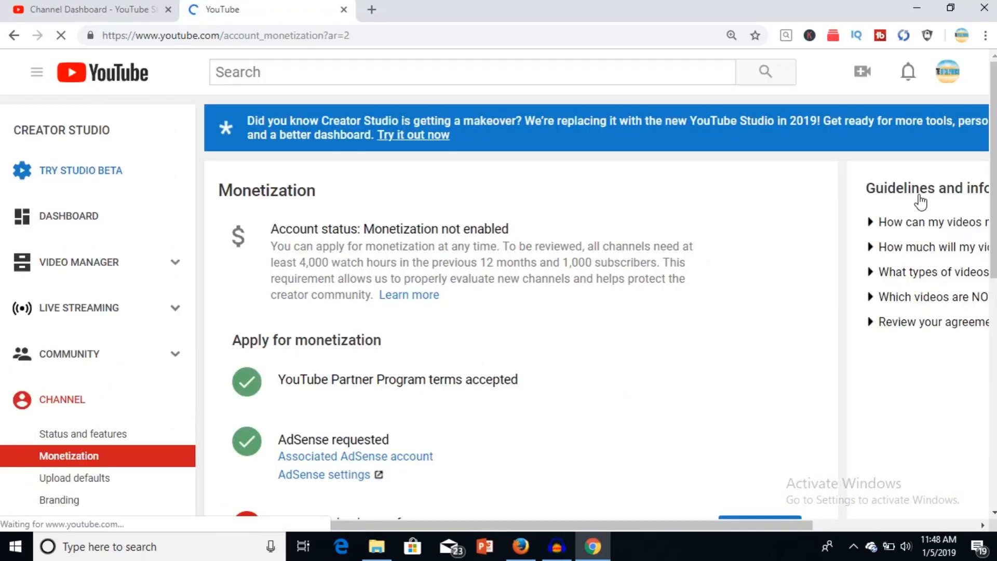
left_click_drag(993, 140, 993, 166)
scroll(499, 312, "down", 2)
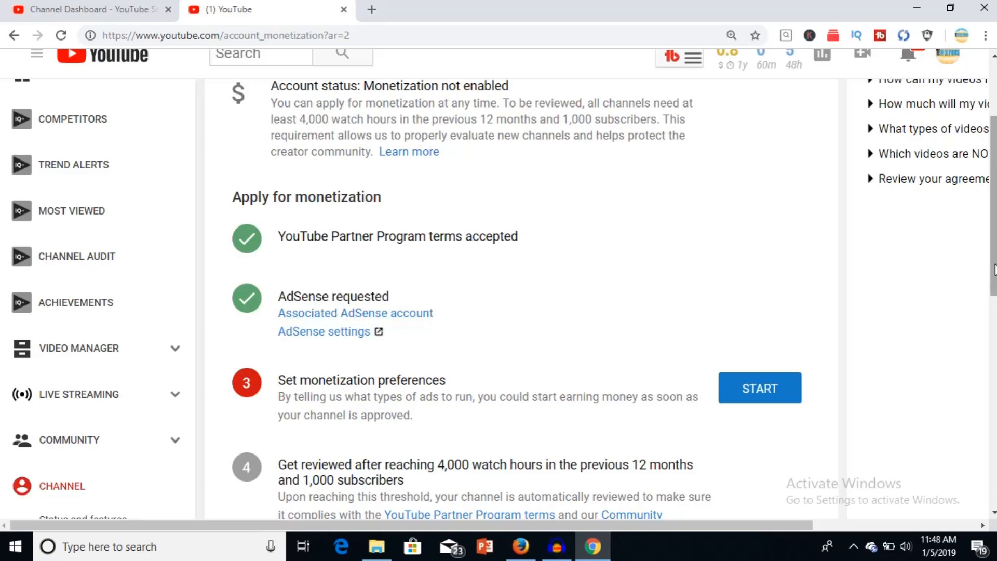
left_click_drag(993, 269, 993, 292)
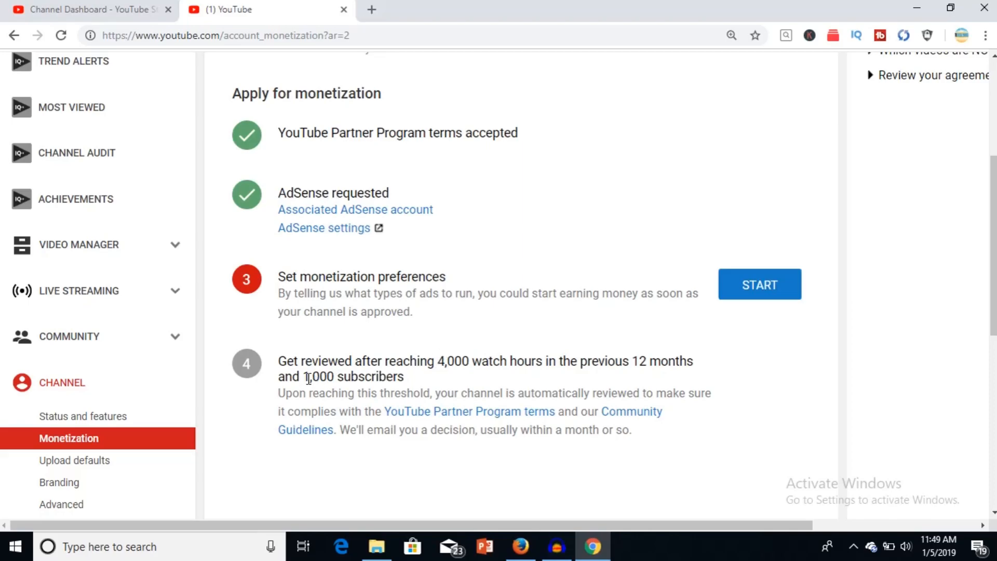
left_click_drag(308, 377, 366, 393)
left_click(368, 390)
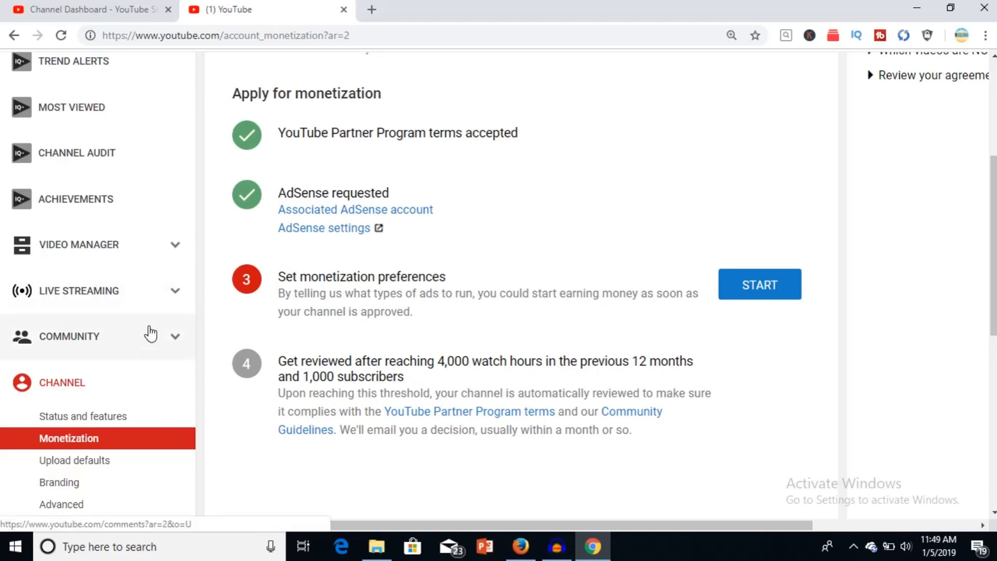
left_click_drag(986, 278, 988, 327)
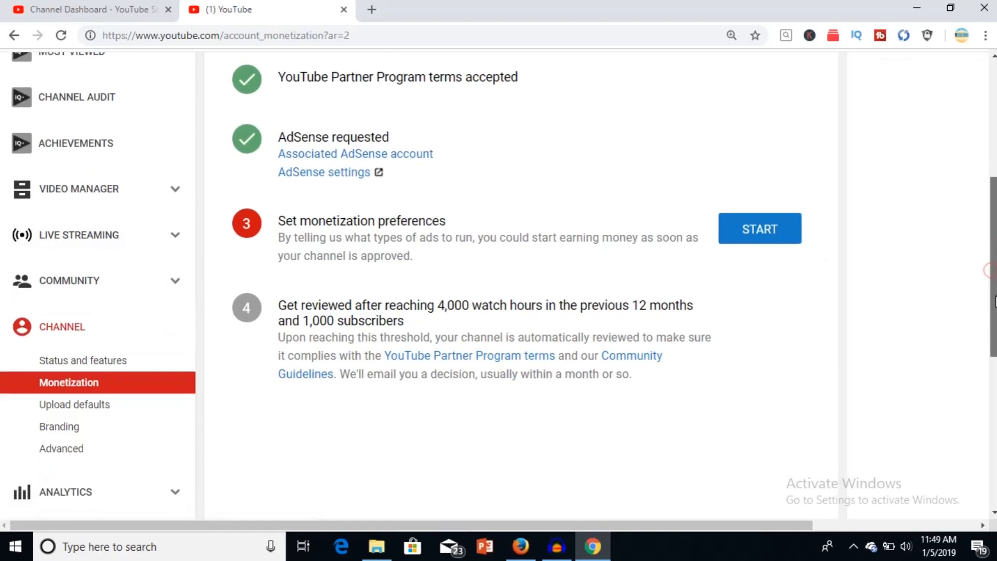
left_click(43, 436)
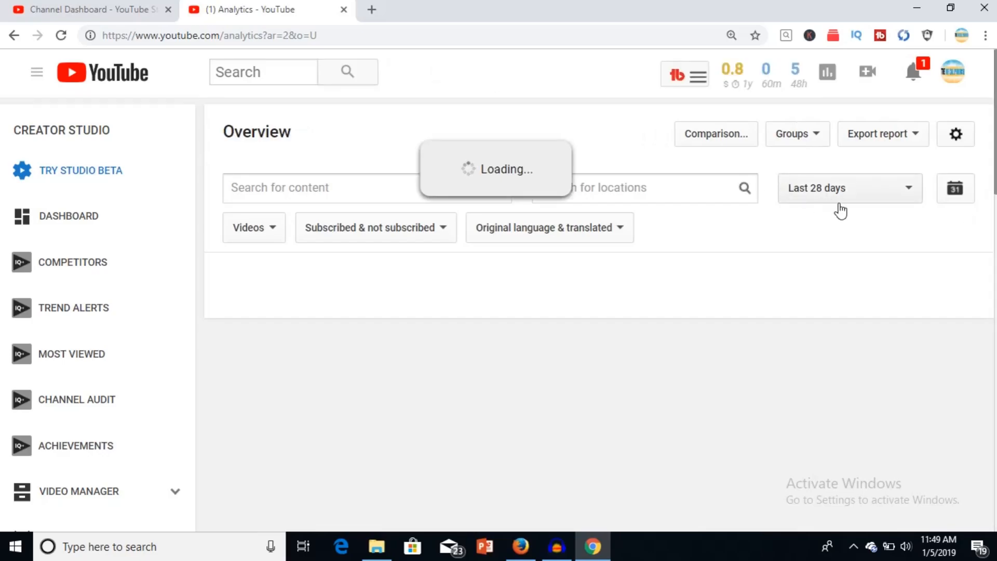
- Switch analytics to the Lifetime range and view the Watch time report (799 minutes, 559 views)
left_click(845, 188)
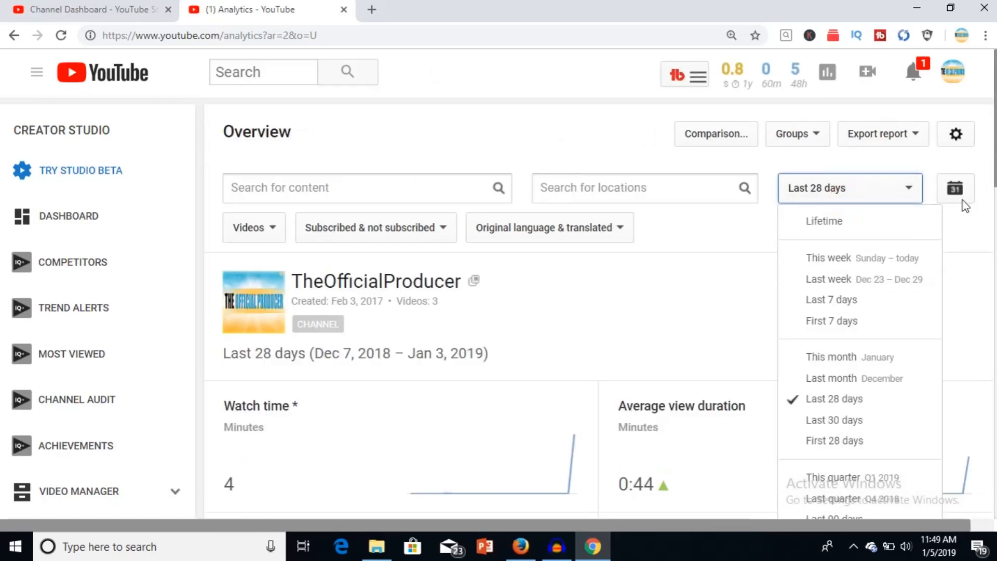
scroll(990, 180, "down", 1)
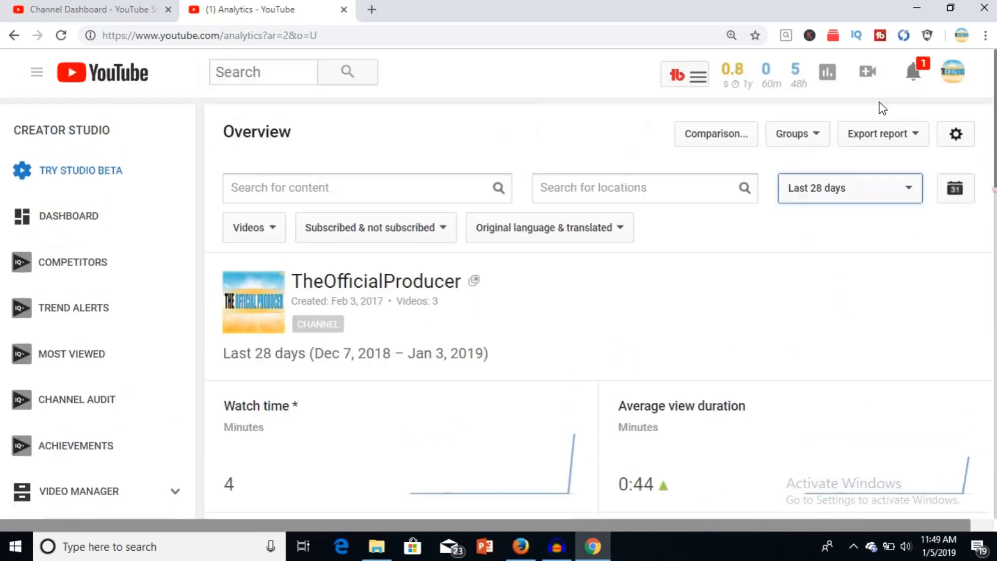
left_click(853, 128)
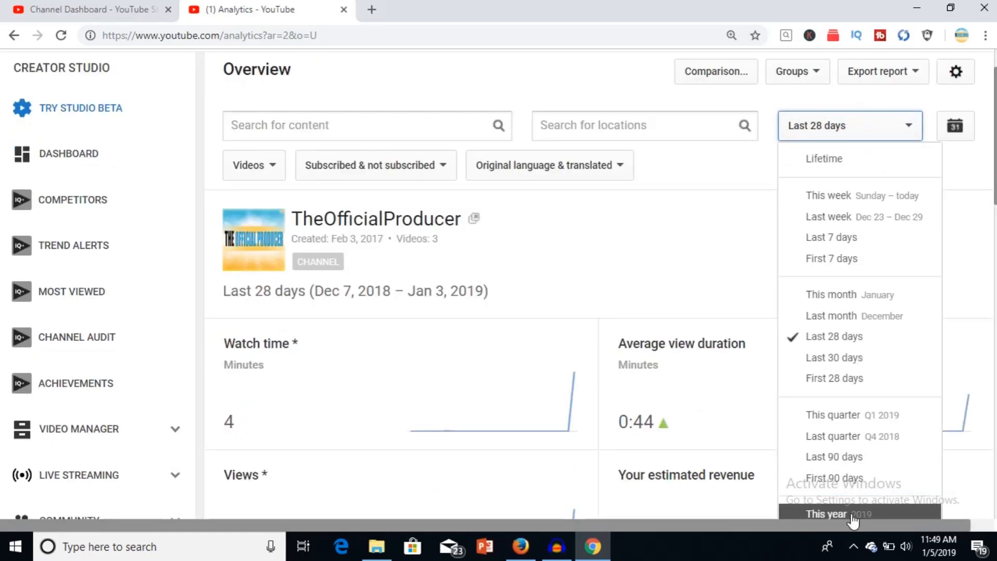
left_click(849, 158)
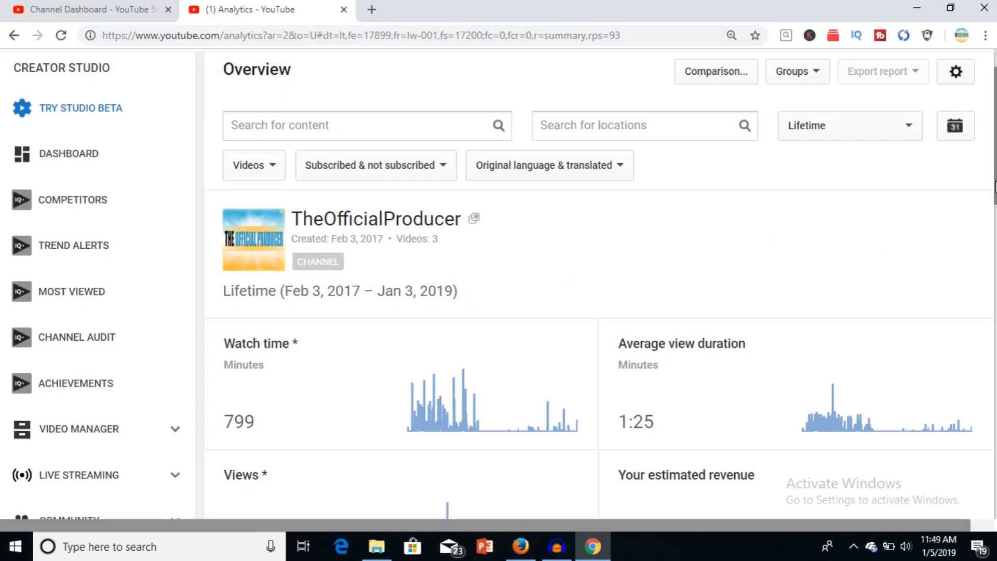
scroll(498, 281, "down", 2)
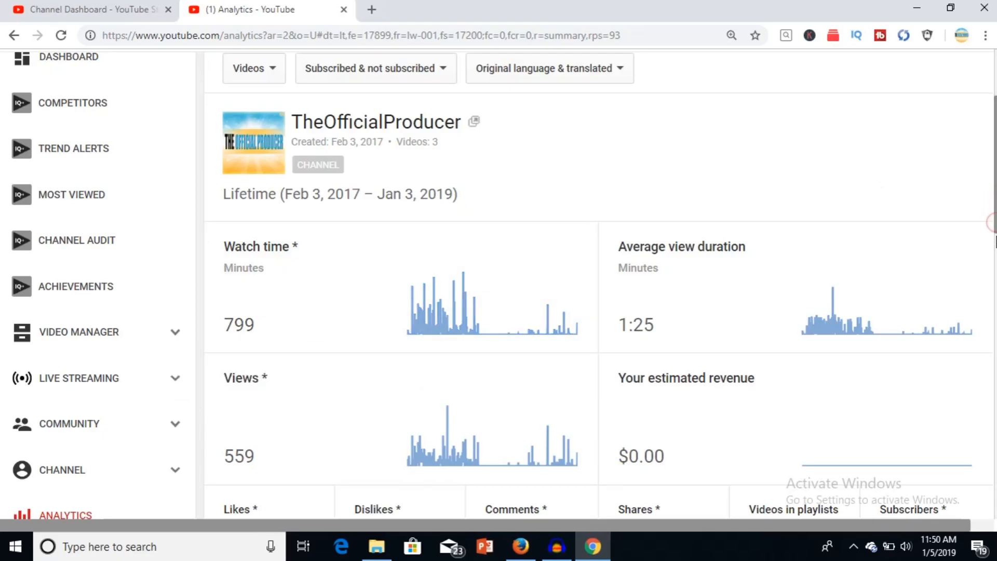
key("ctrl+a")
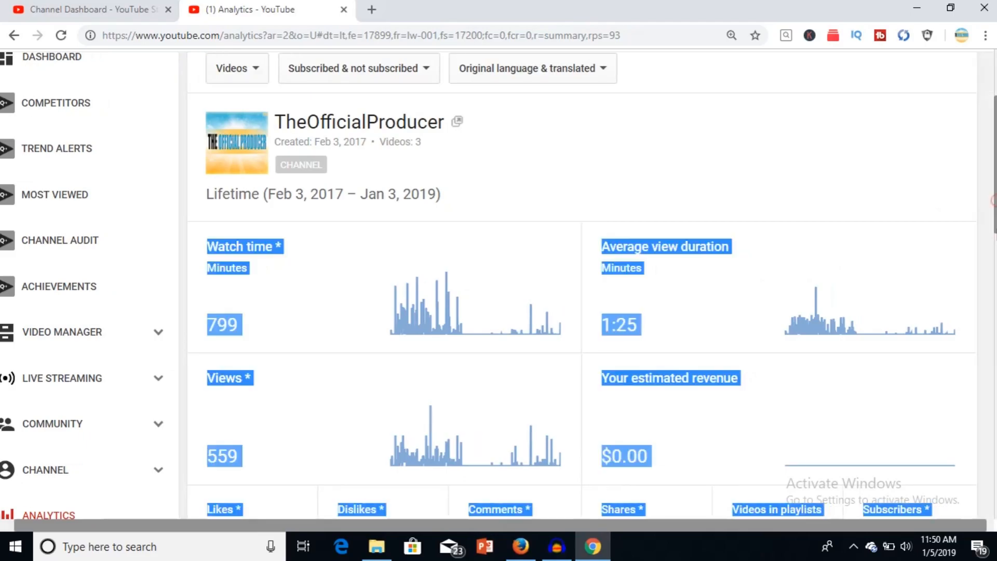
scroll(592, 312, "down", 3)
scroll(592, 312, "up", 2)
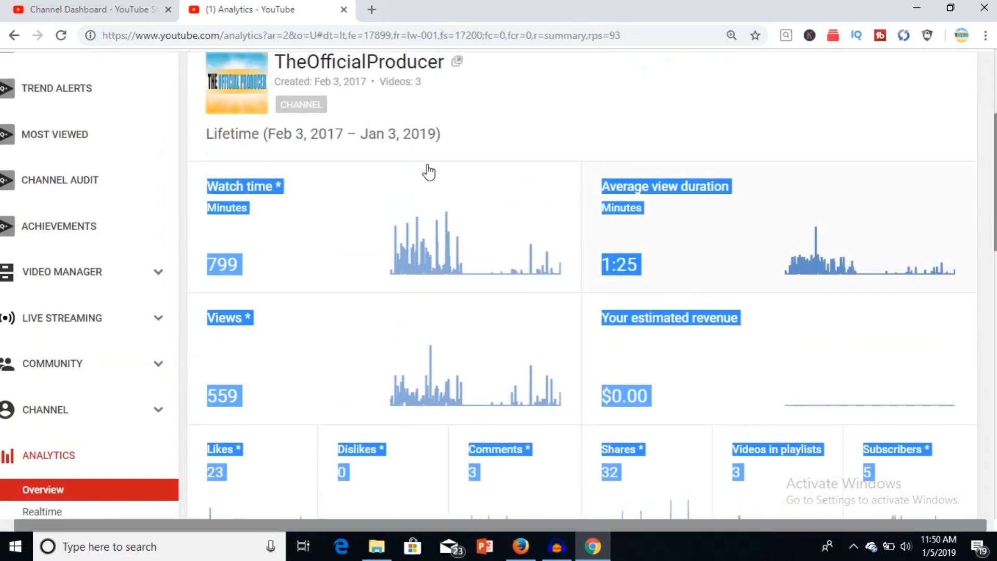
left_click(420, 167)
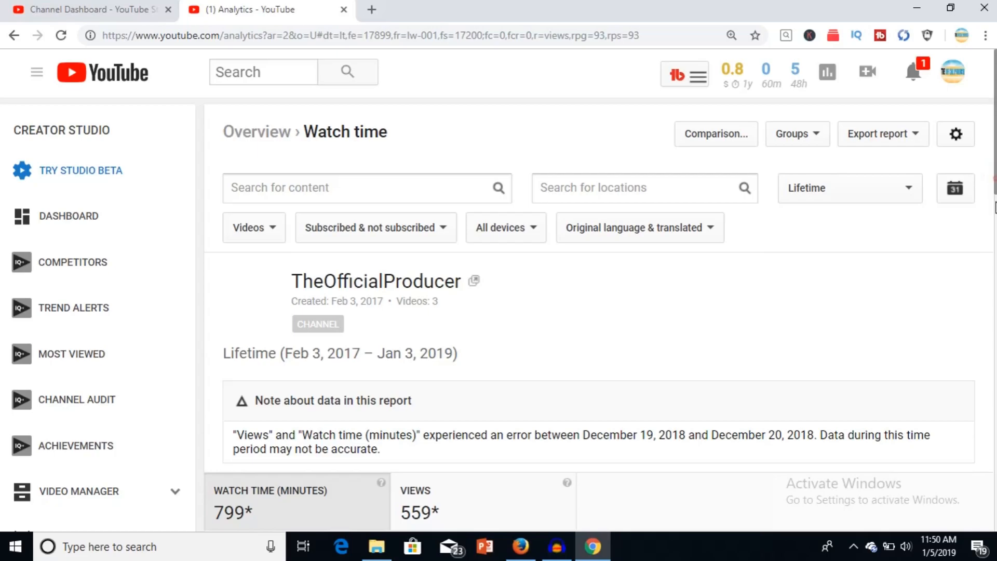
left_click_drag(994, 199, 993, 258)
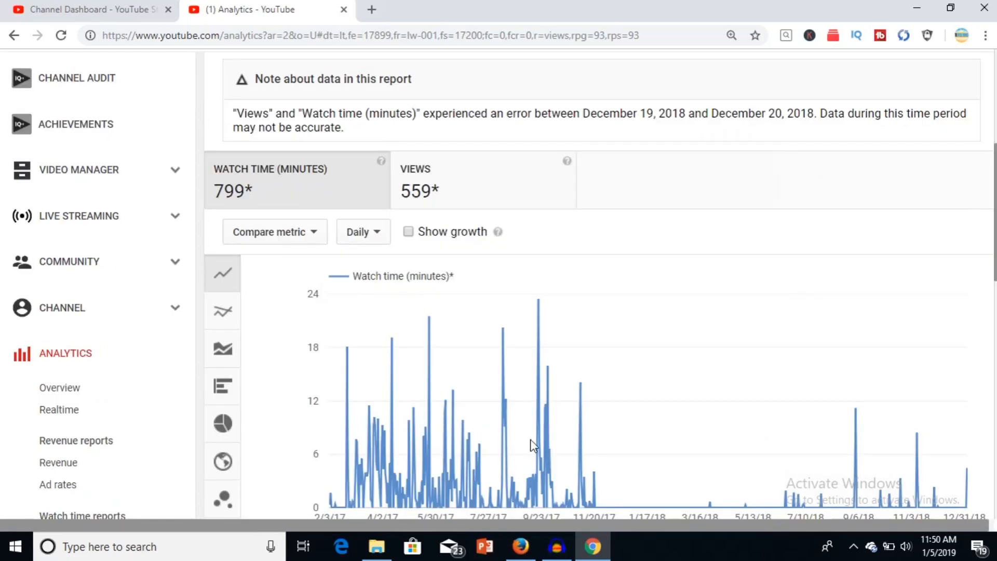
- Return from the watch time graph to the channel's Status and Features page
left_click(104, 307)
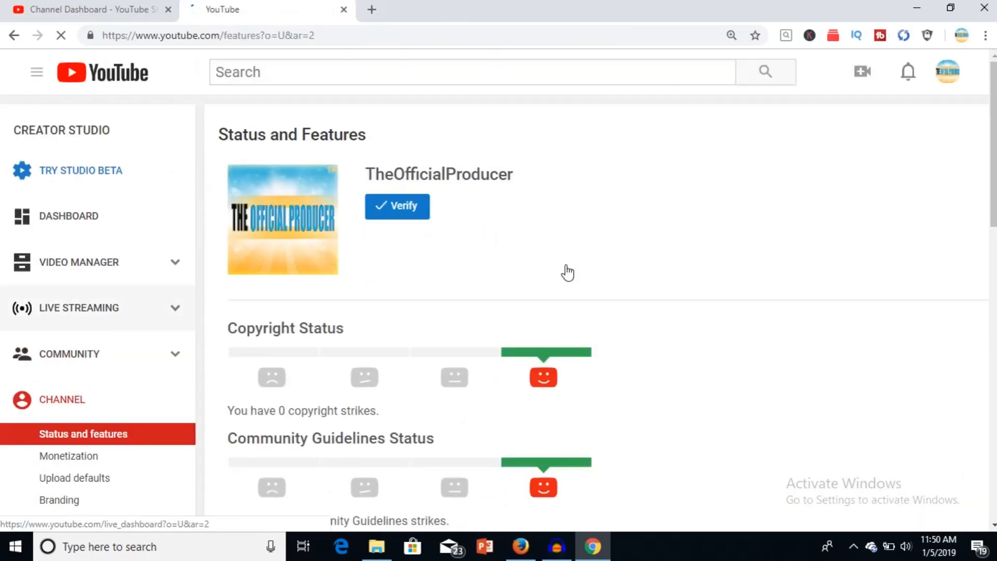
scroll(545, 312, "down", 3)
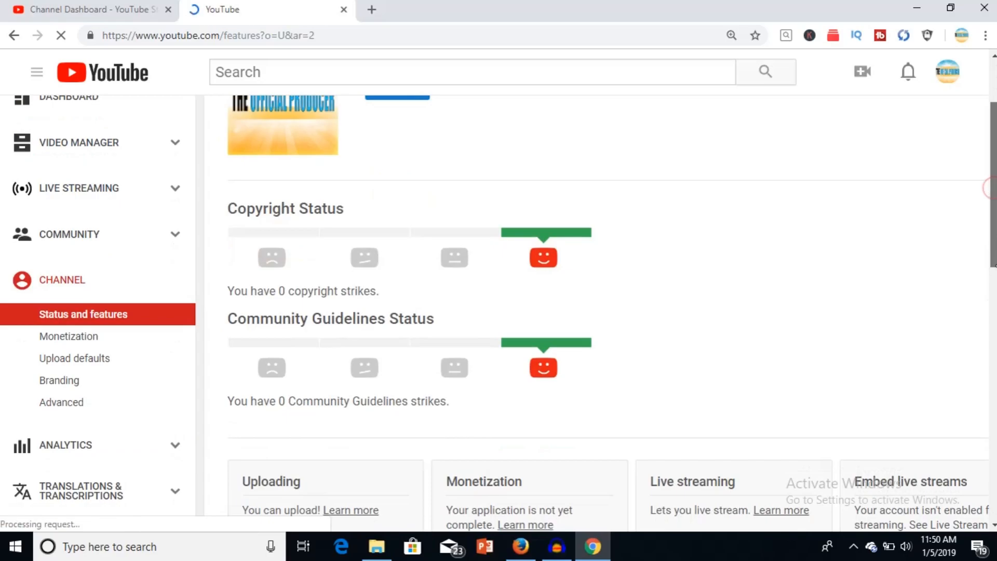
scroll(546, 312, "down", 3)
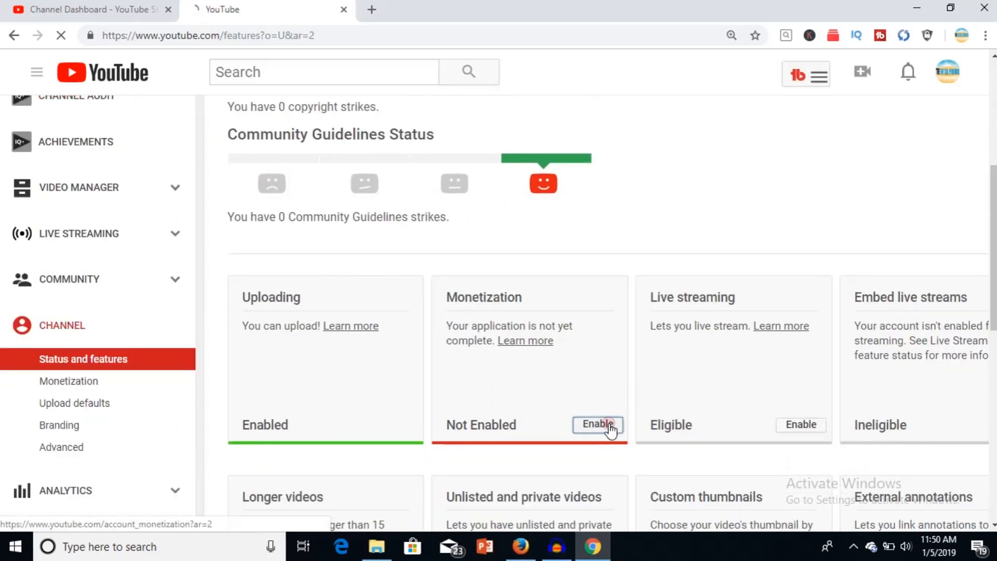
- Start the monetization application from the Monetization card's Enable button
left_click(601, 424)
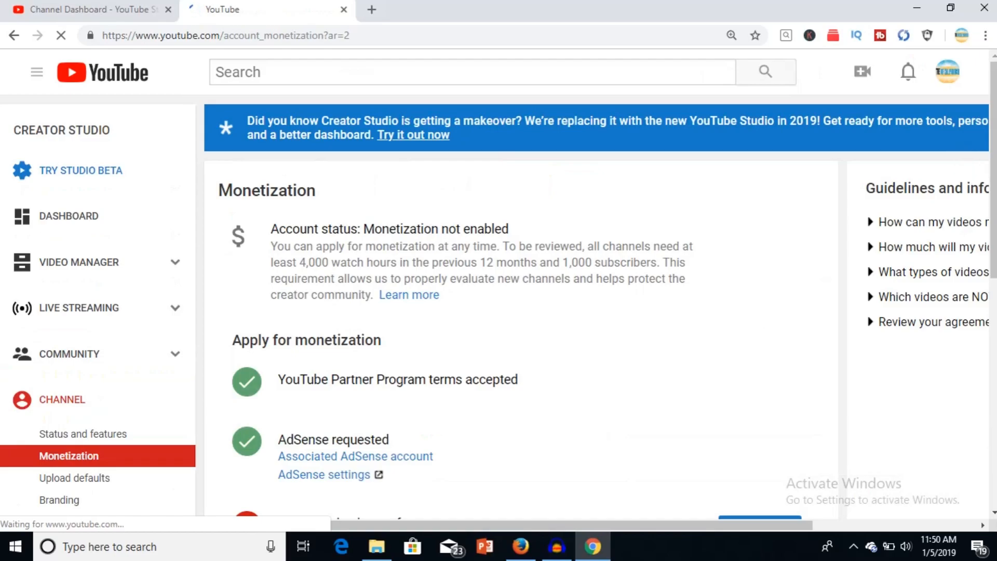
scroll(514, 311, "down", 3)
scroll(514, 312, "down", 2)
scroll(515, 312, "down", 2)
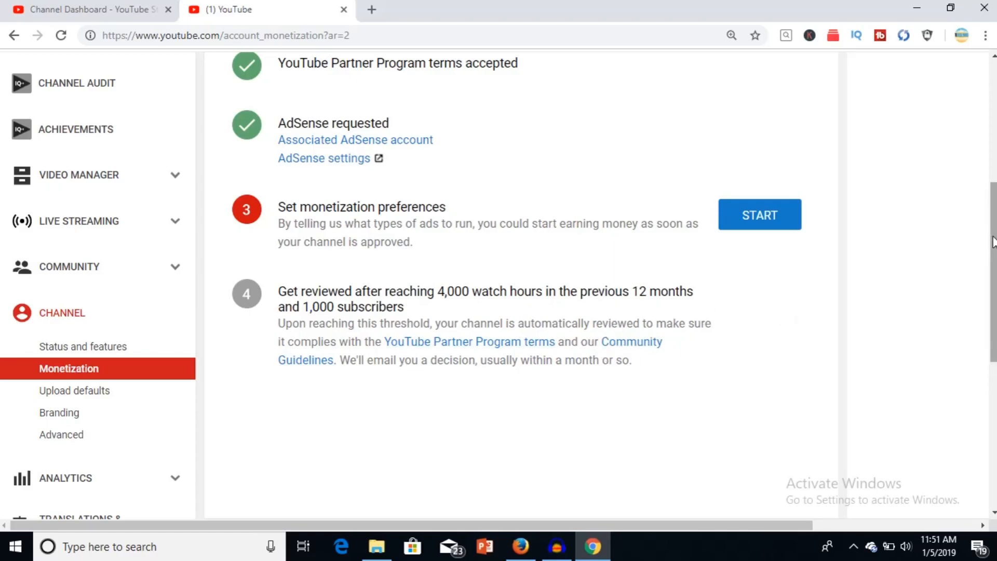
mouse_move(992, 242)
left_mouse_down()
mouse_move(993, 366)
mouse_move(992, 189)
mouse_move(992, 219)
left_mouse_up()
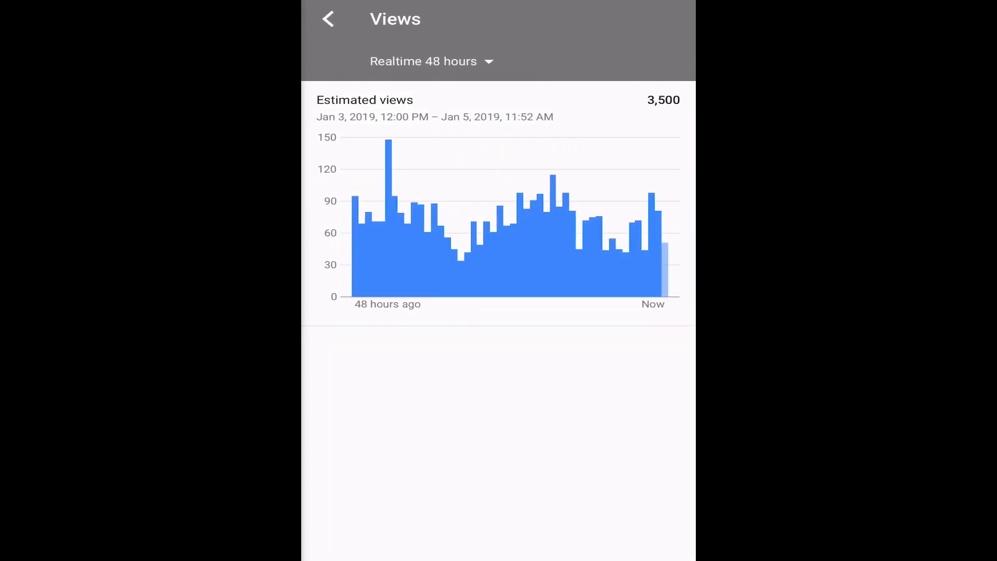
- Show views for the last 7 days, then view the 28-day Watch time report (44,839 minutes)
left_click(430, 61)
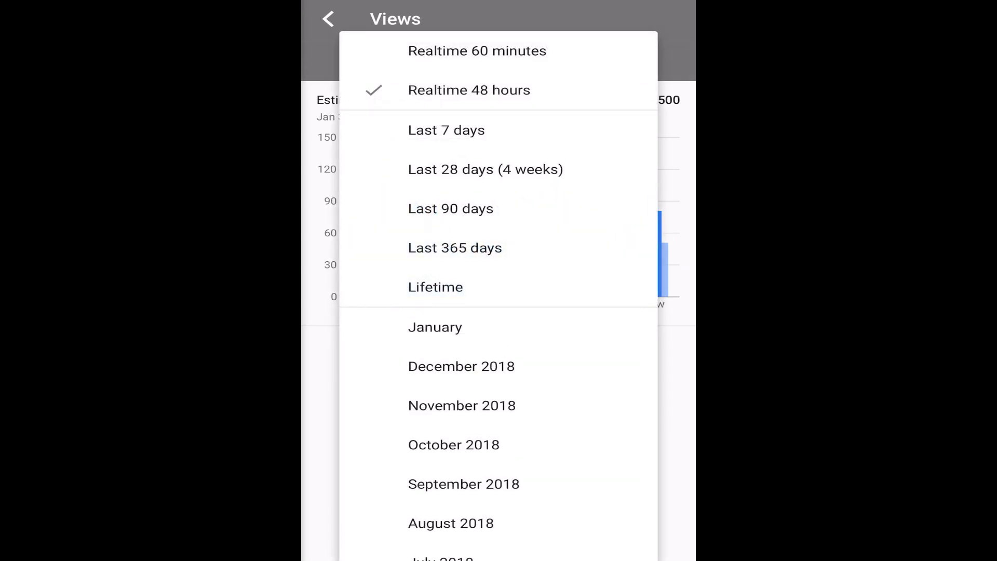
scroll(498, 296, "down", 1)
left_click(447, 97)
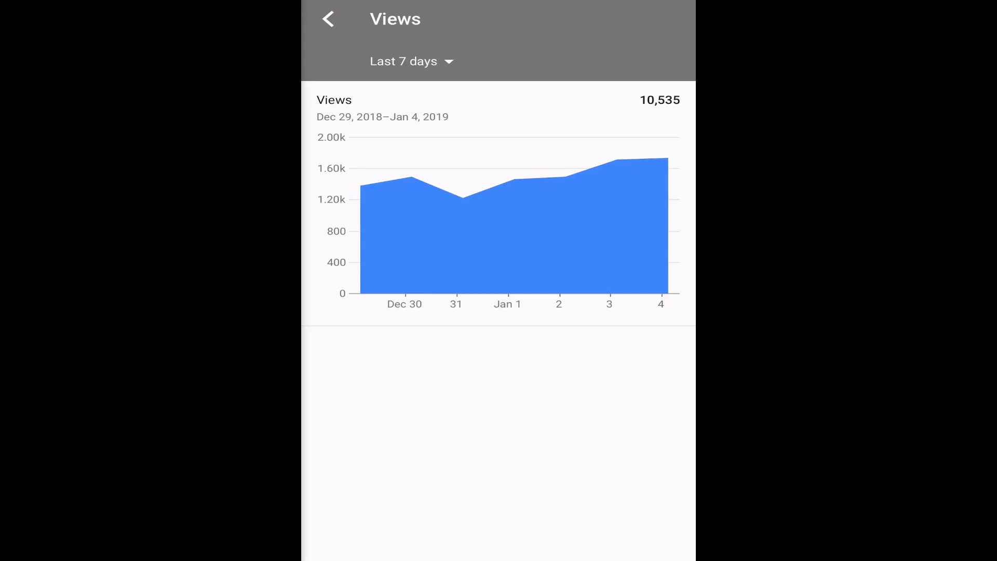
left_click(328, 19)
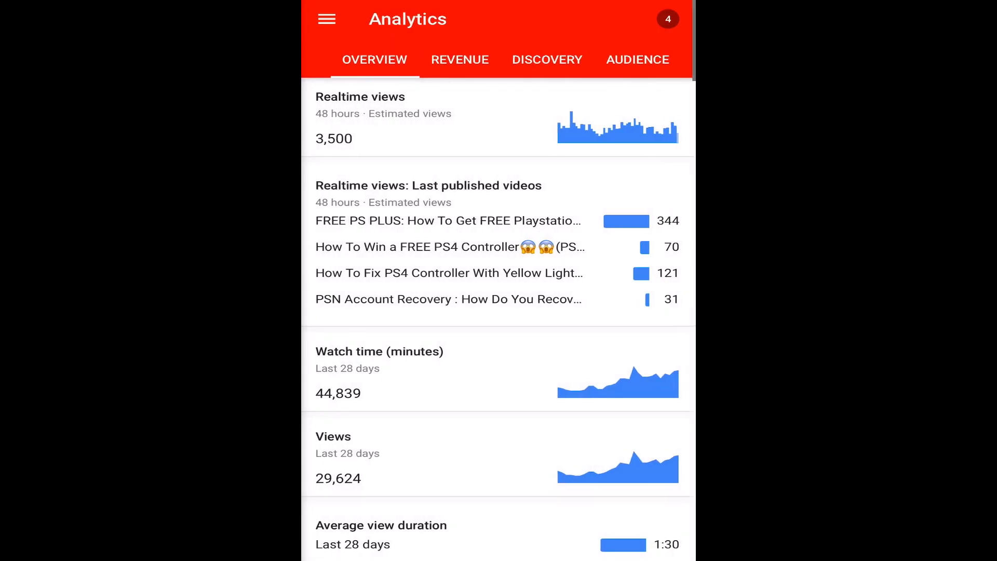
scroll(498, 313, "down", 2)
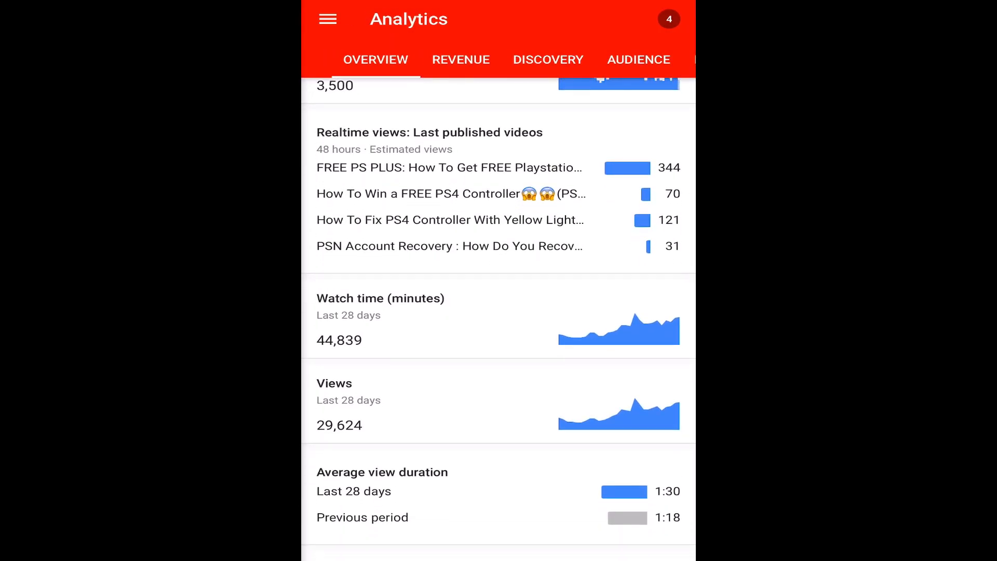
left_click(499, 320)
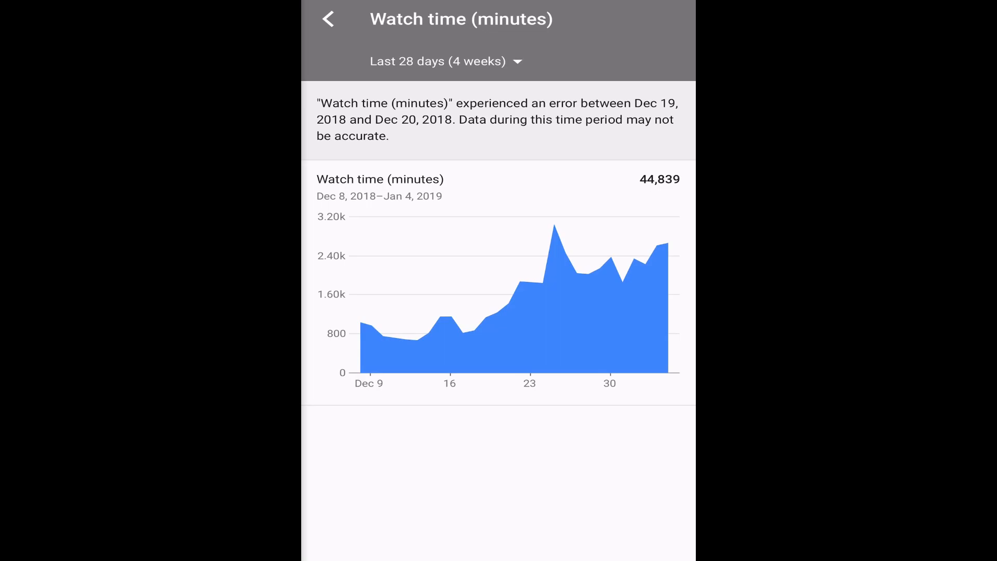
- Cycle the watch time range through Last 90 days, Last 28 days and Last 7 days (16,203 minutes)
left_click(446, 61)
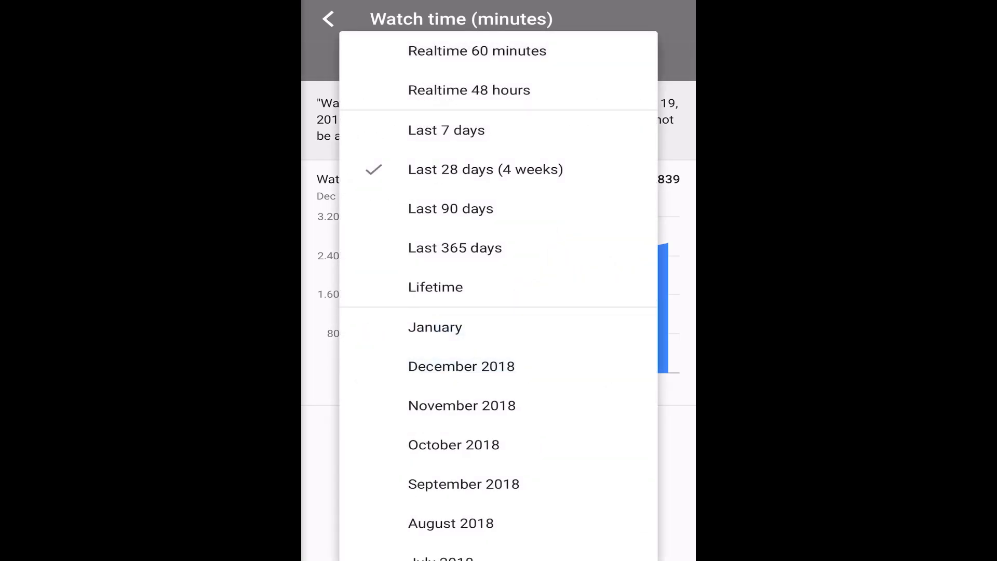
scroll(499, 296, "down", 1)
scroll(499, 297, "up", 1)
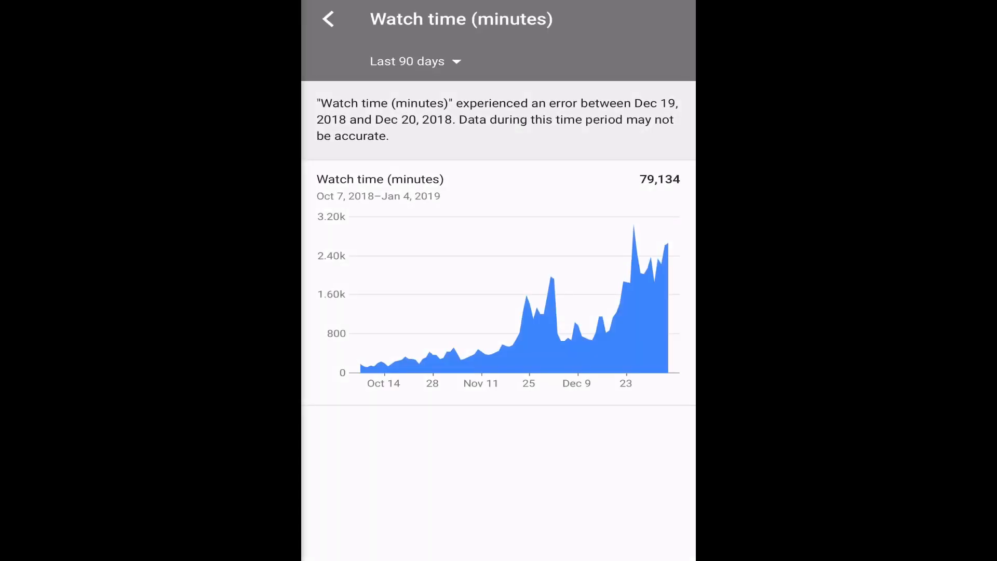
left_click(415, 61)
left_click(486, 169)
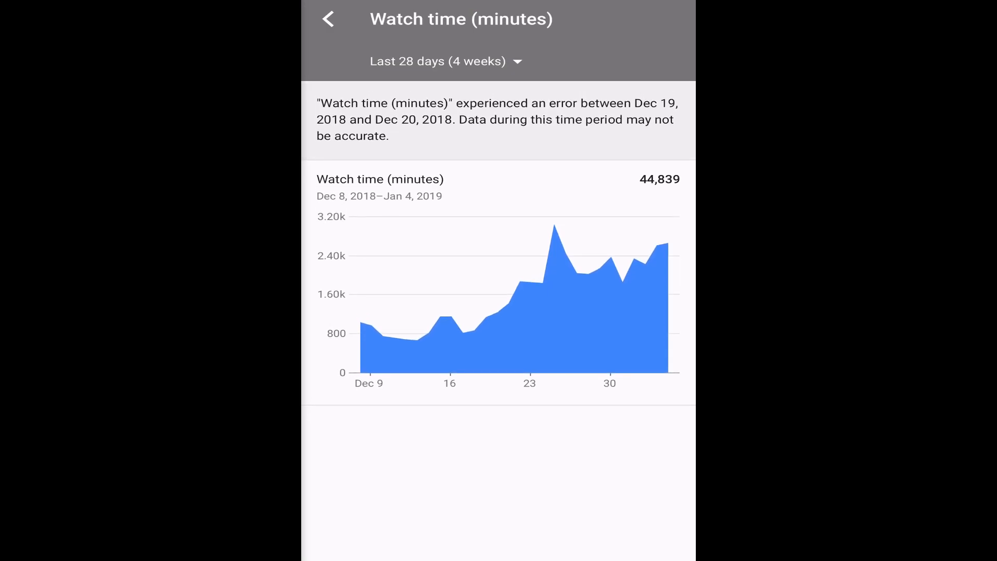
left_click(446, 61)
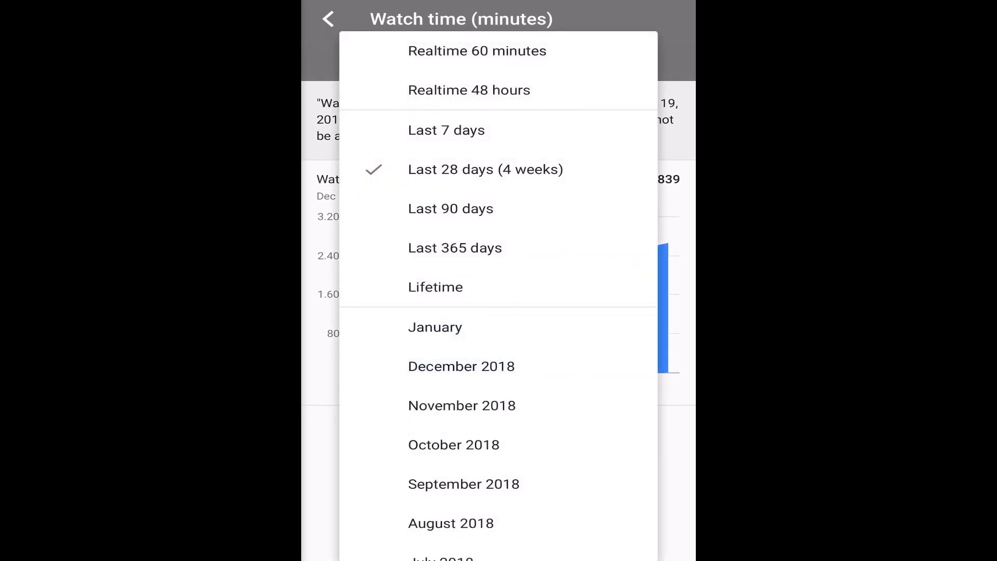
left_click(486, 168)
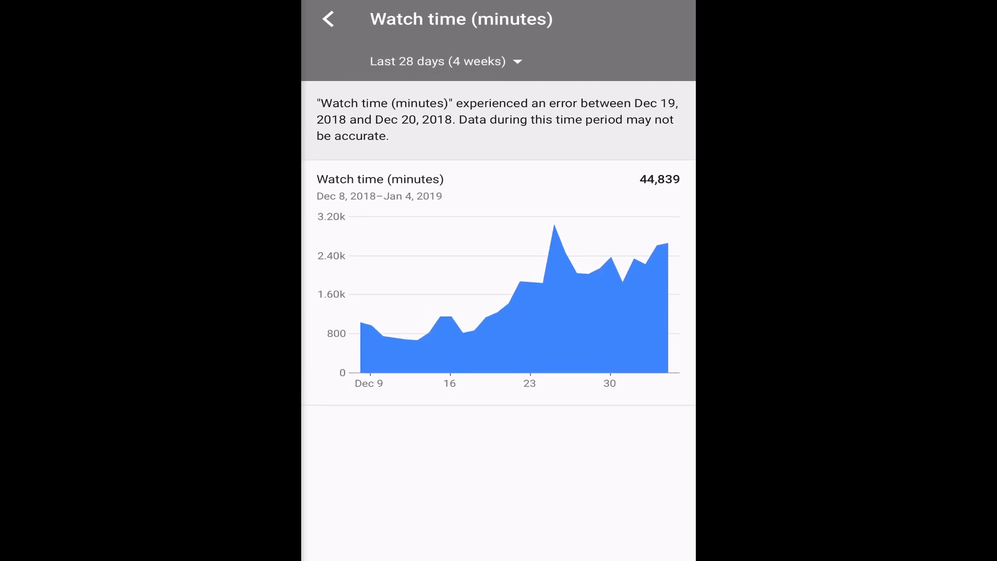
left_click(445, 61)
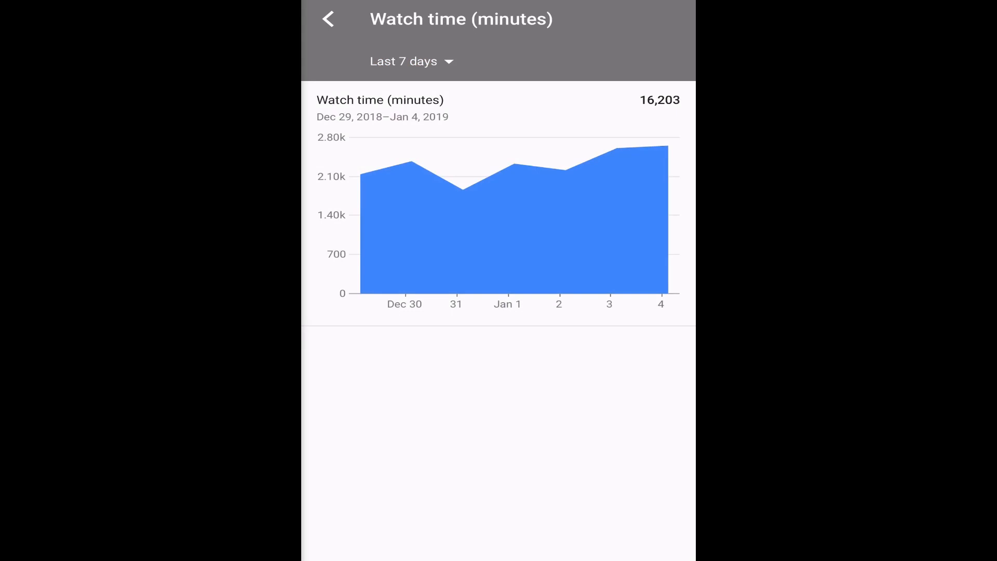
- Go back to the Analytics overview showing 3,500 realtime views
left_click(328, 19)
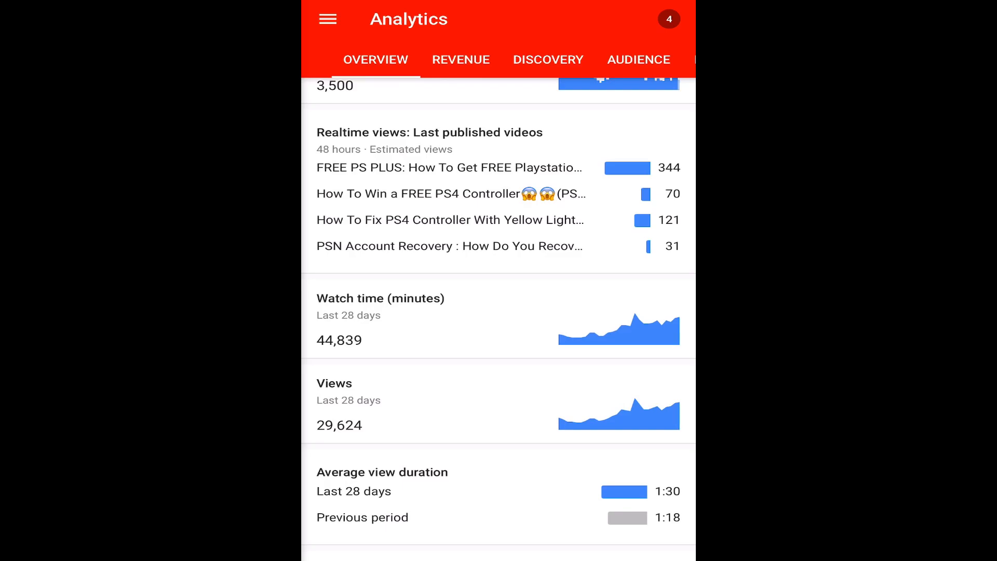
scroll(498, 312, "down", 1)
scroll(498, 312, "up", 2)
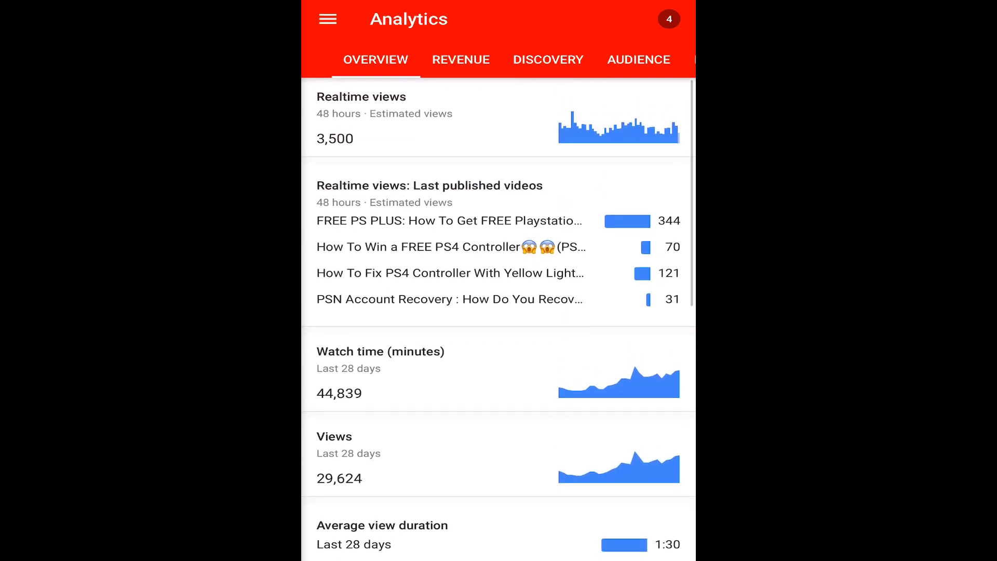